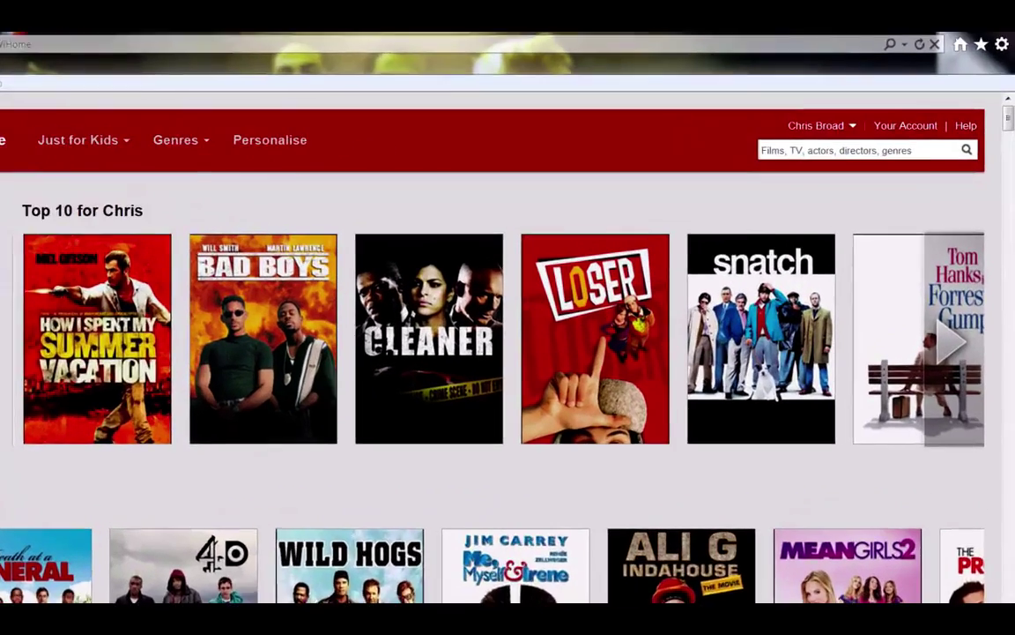
Search Netflix for "thewalkingdead" and open the suggested title The Walking Dead
{"action": "left_click", "coordinate": [886, 160]}
{"action": "type", "text": "thewalking"}
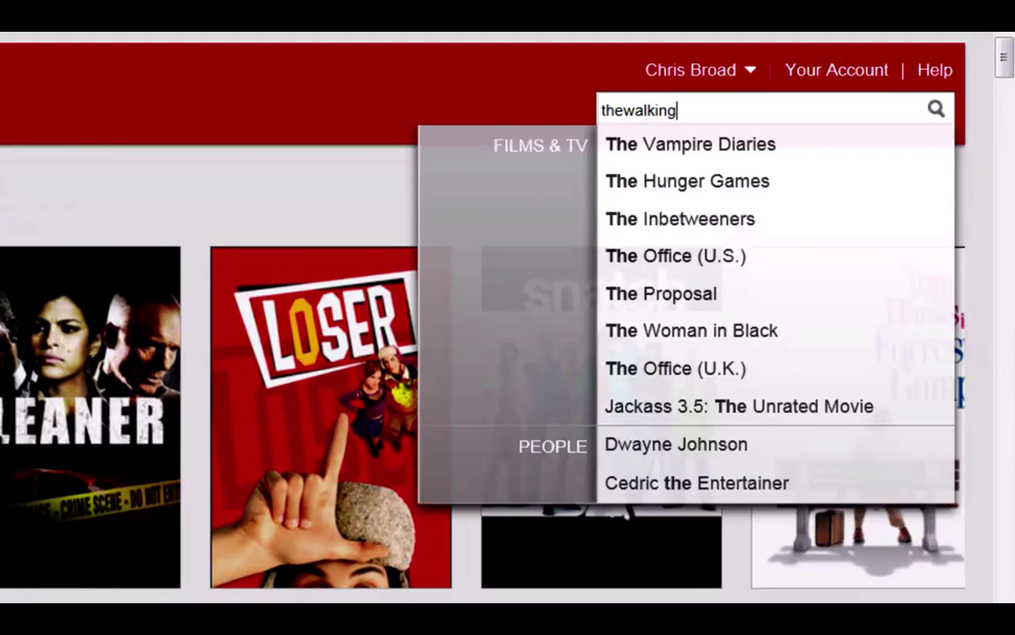
{"action": "type", "text": "ded"}
{"action": "key", "text": "BackSpace"}
{"action": "type", "text": "ad"}
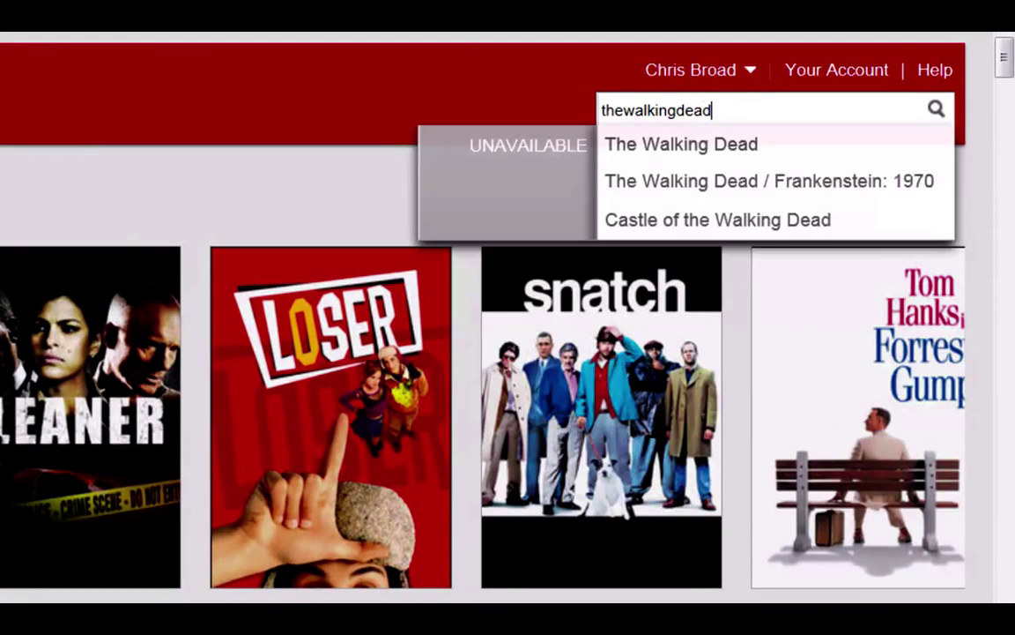
{"action": "key", "text": "Down"}
{"action": "key", "text": "Return"}
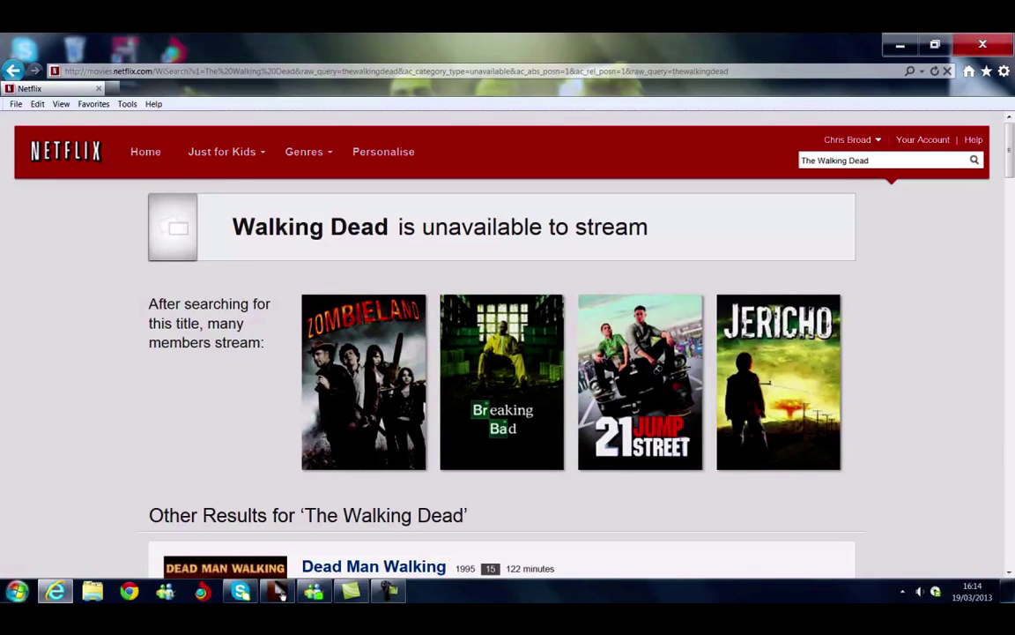
Open the network adapter settings from the Network and Sharing Center in the Windows Control Panel
{"action": "key", "text": "super"}
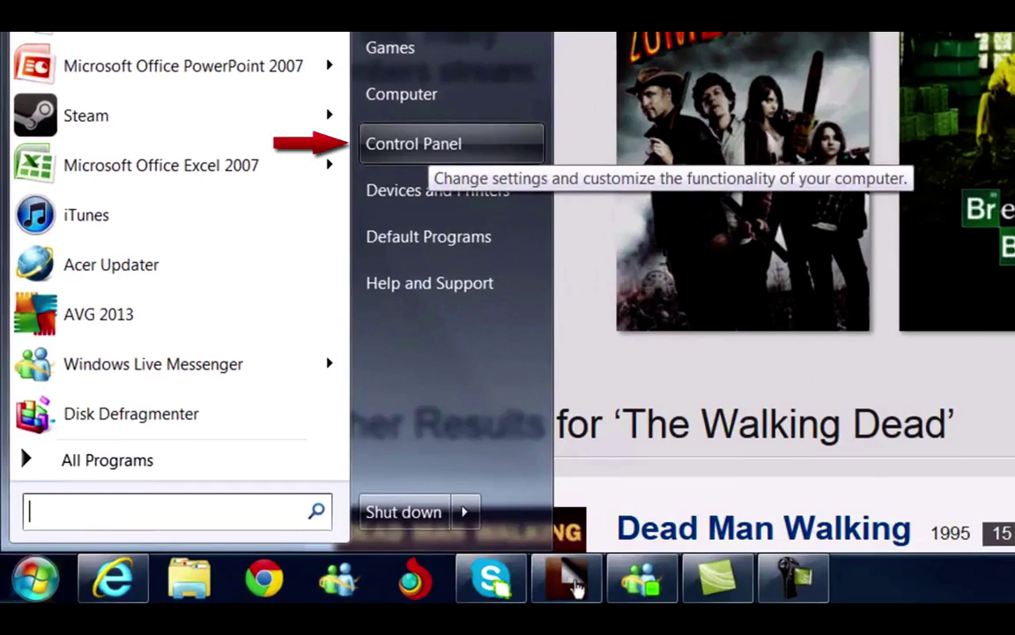
{"action": "left_click", "coordinate": [428, 146]}
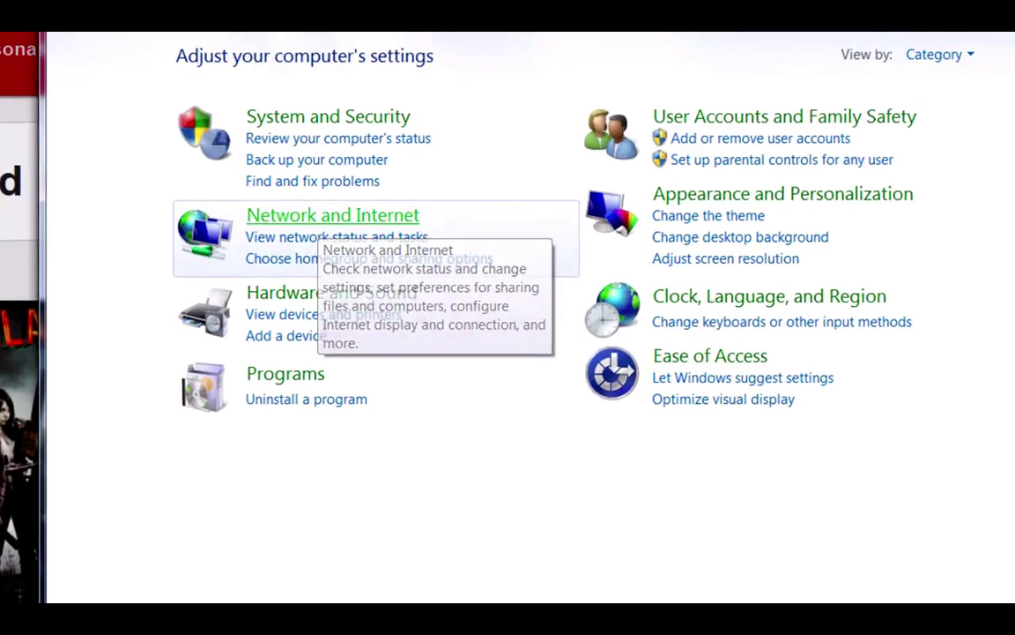
{"action": "left_click", "coordinate": [326, 216]}
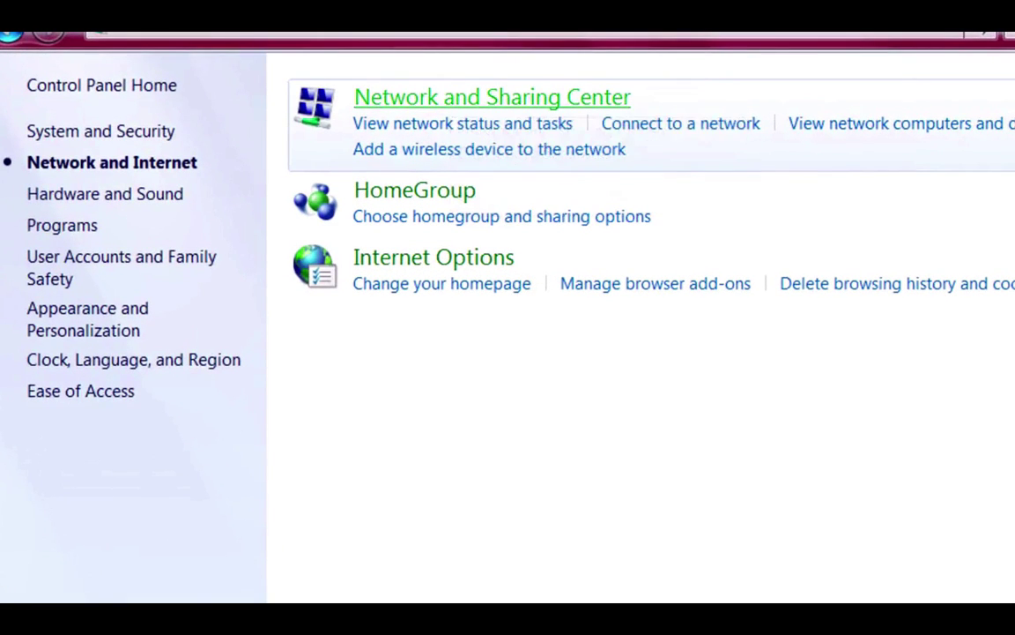
{"action": "left_click", "coordinate": [491, 97]}
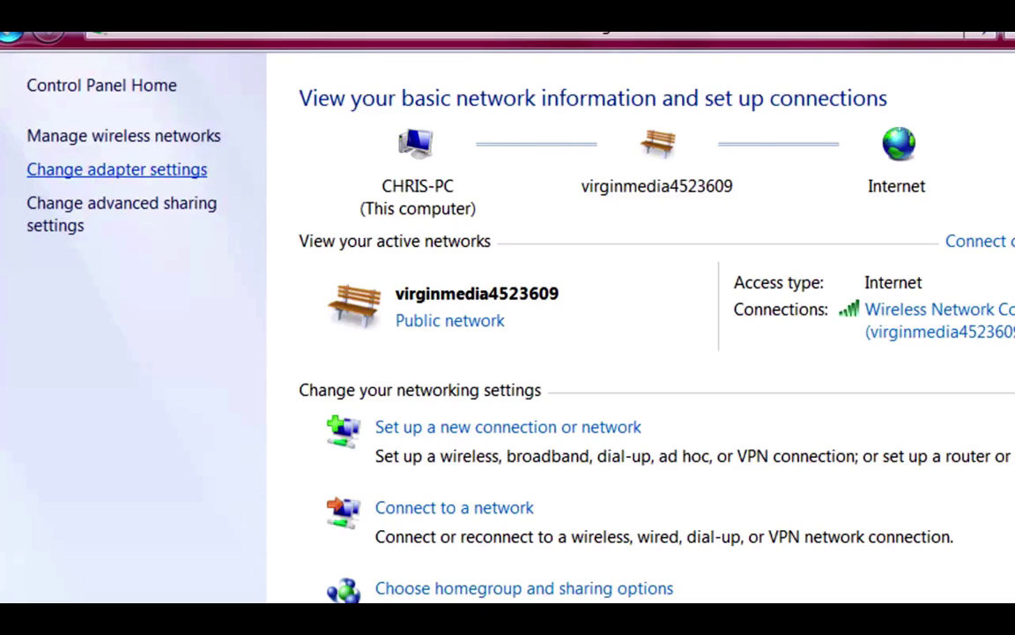
{"action": "left_click", "coordinate": [116, 170]}
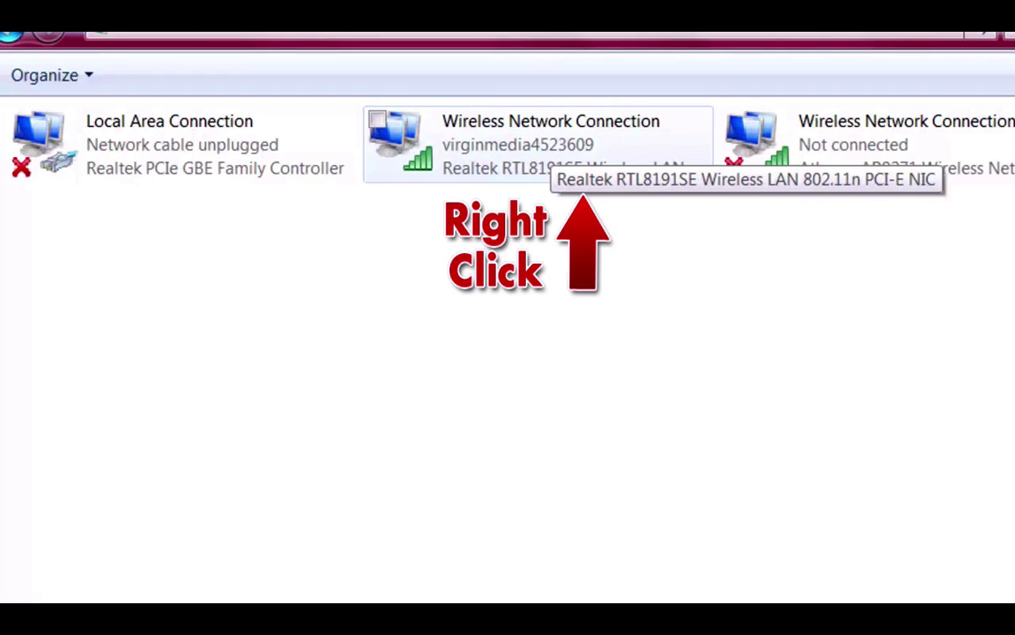
Open the Internet Protocol Version 4 (TCP/IPv4) properties of the connected Realtek Wireless Network Connection
{"action": "right_click", "coordinate": [550, 146]}
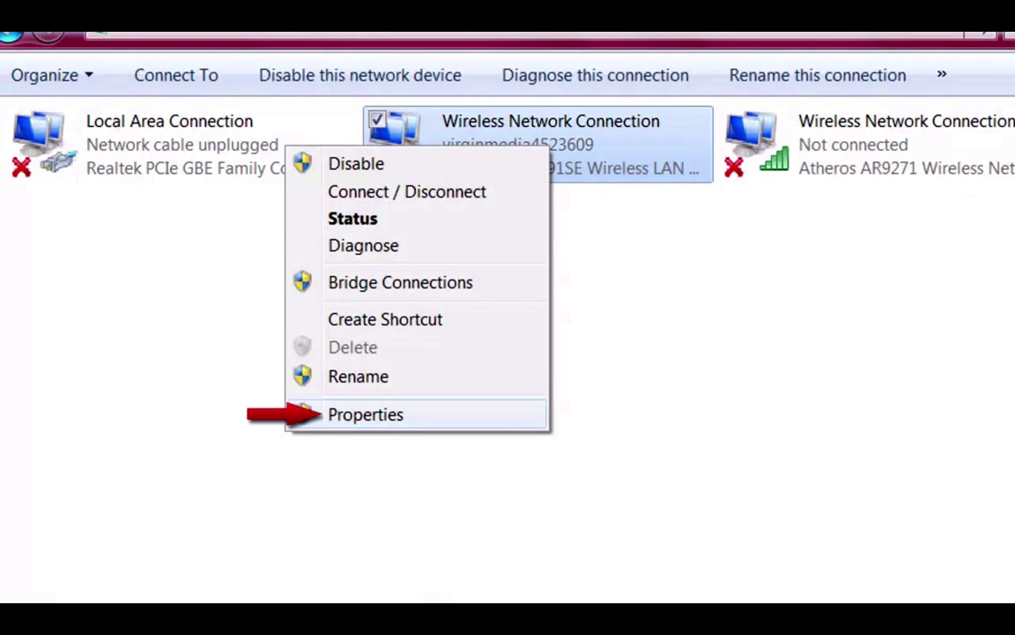
{"action": "left_click", "coordinate": [364, 414]}
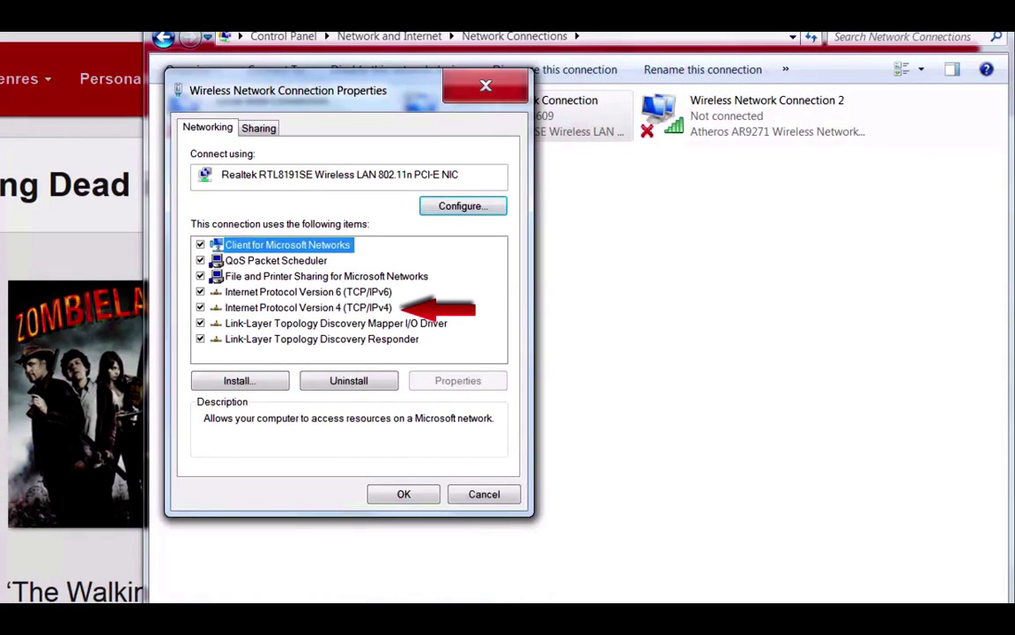
{"action": "double_click", "coordinate": [308, 308]}
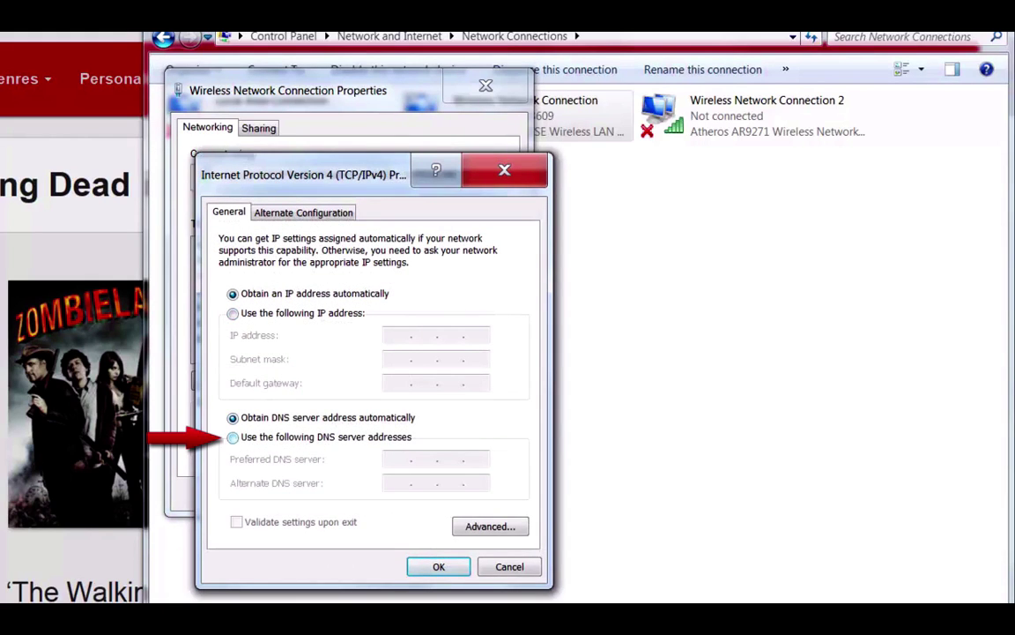
Use manual DNS server addresses, with preferred server 208.122.23.22 and alternate server 208.122.23.23
{"action": "left_click", "coordinate": [233, 437]}
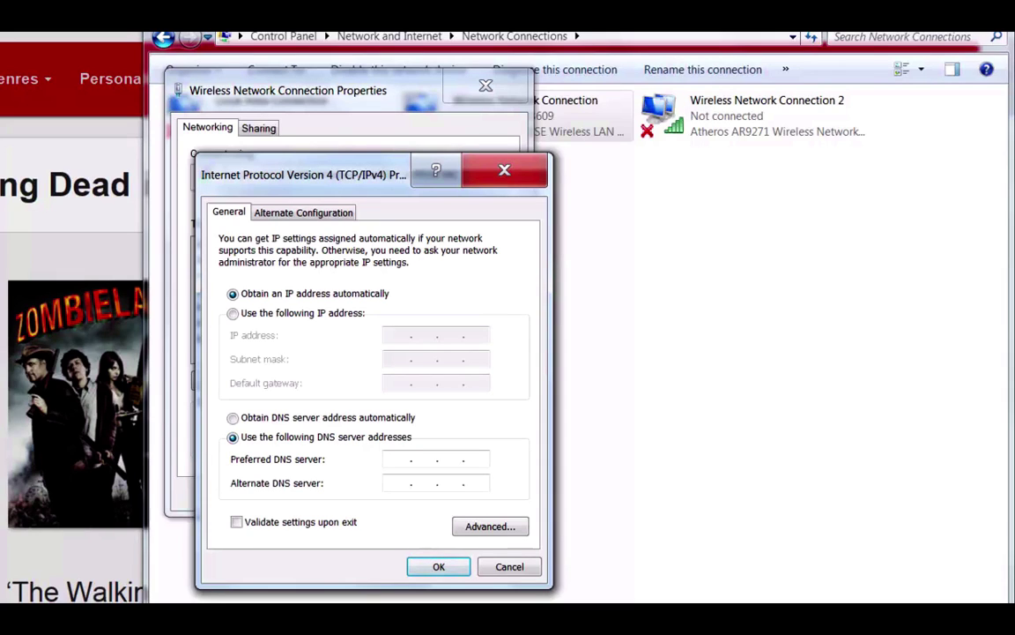
{"action": "type", "text": "20"}
{"action": "type", "text": "8122"}
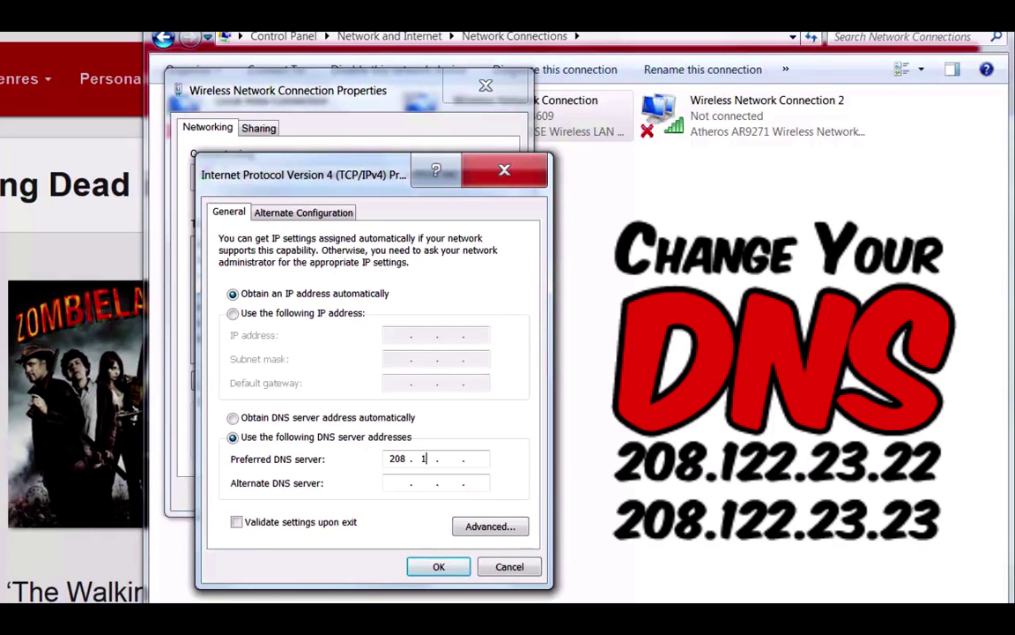
{"action": "type", "text": "23"}
{"action": "type", "text": "22"}
{"action": "type", "text": "208"}
{"action": "type", "text": "122"}
{"action": "type", "text": "23"}
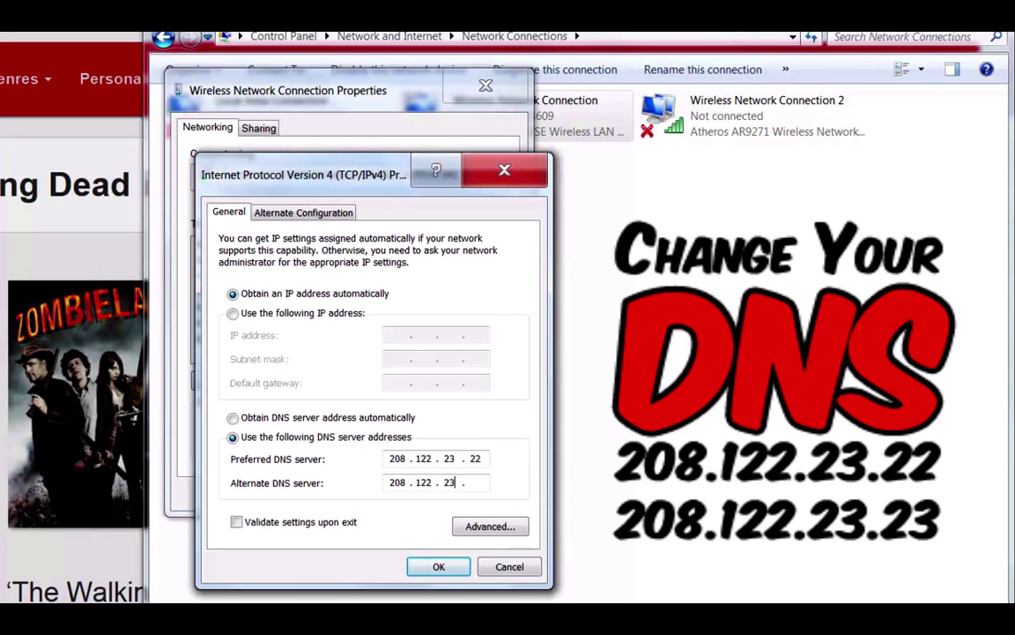
{"action": "type", "text": "23"}
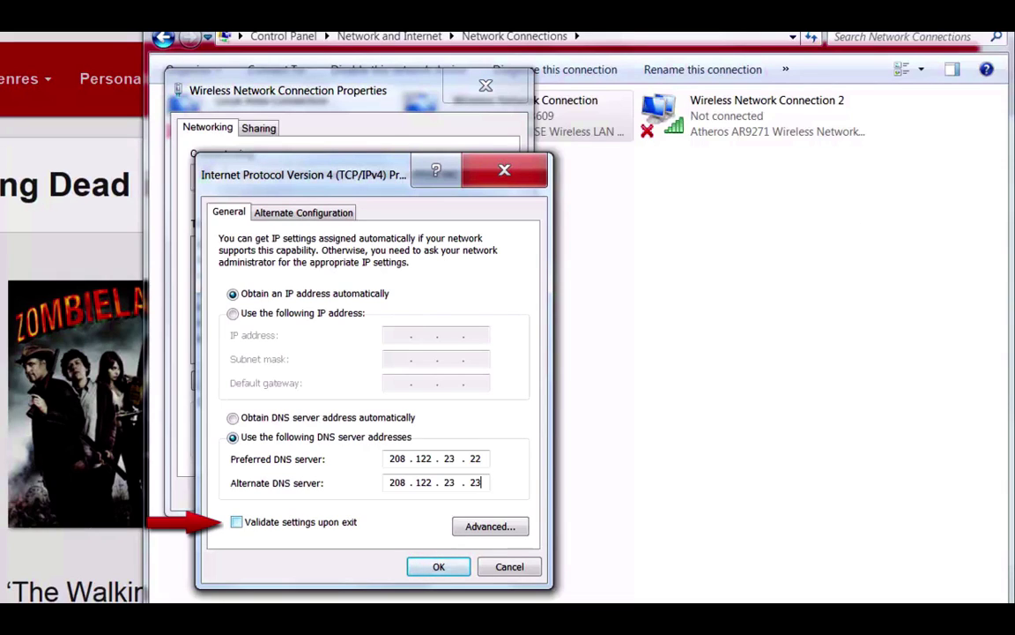
Apply the IPv4 settings with validation upon exit enabled, and close the network diagnostics and Network Connections windows
{"action": "left_click", "coordinate": [236, 522]}
{"action": "key", "text": "Return"}
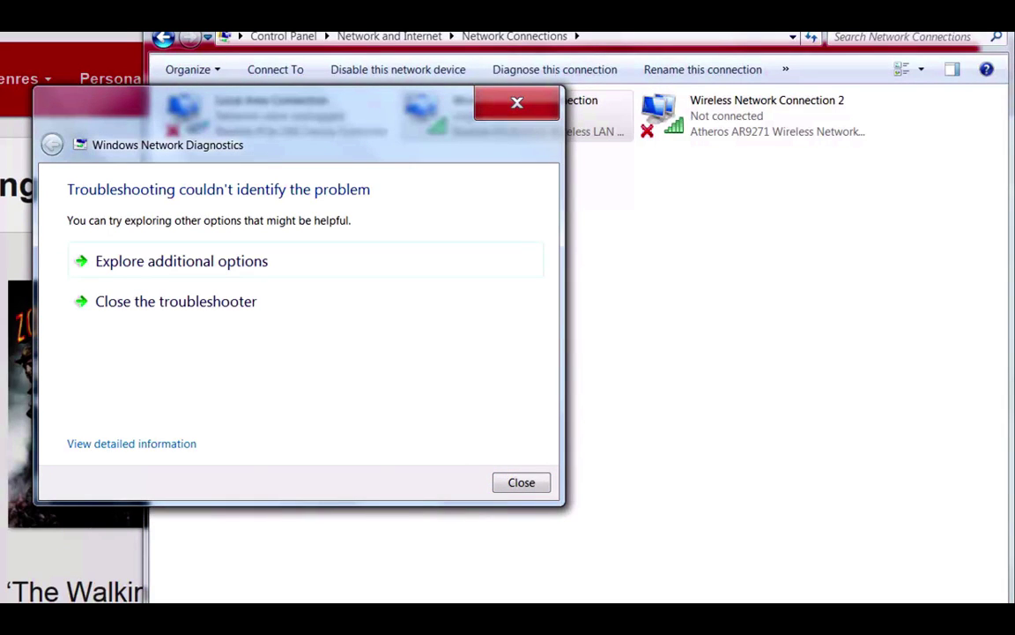
{"action": "key", "text": "Escape"}
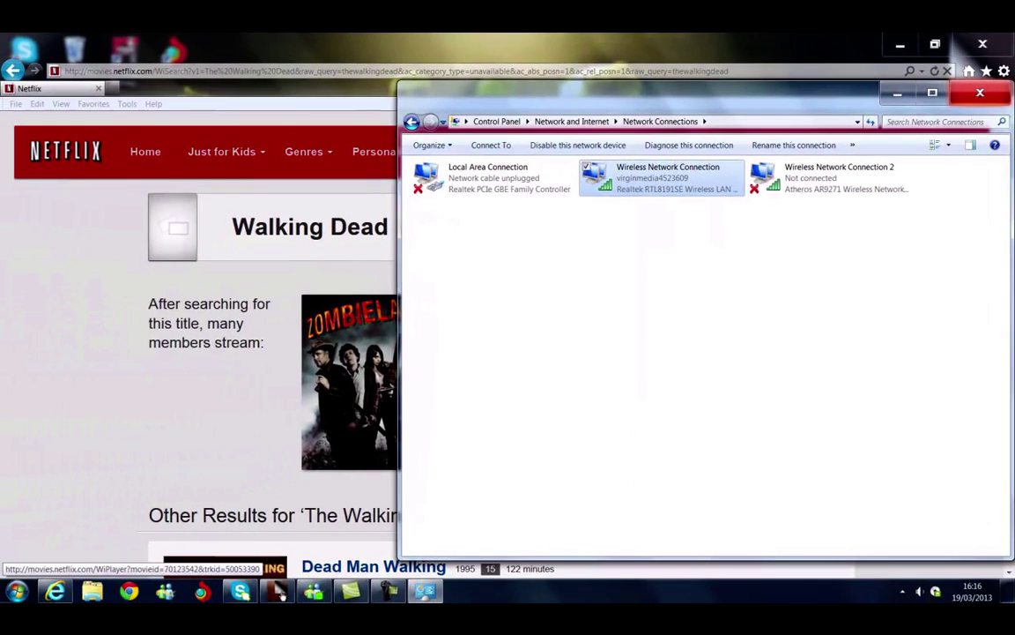
{"action": "left_click", "coordinate": [977, 80]}
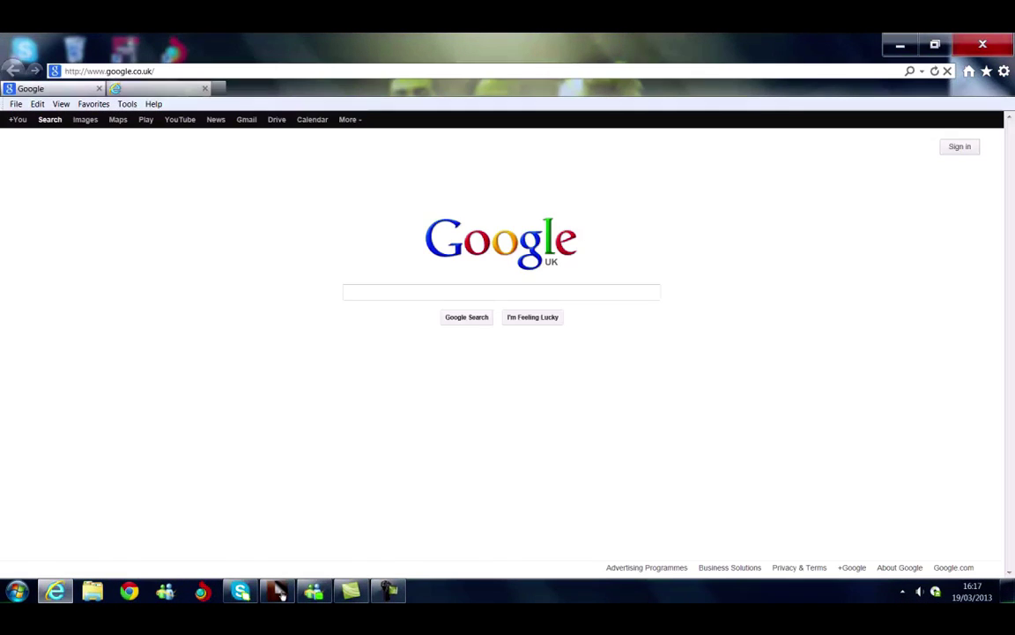
{"action": "left_click", "coordinate": [109, 70]}
{"action": "key", "text": "ctrl+t"}
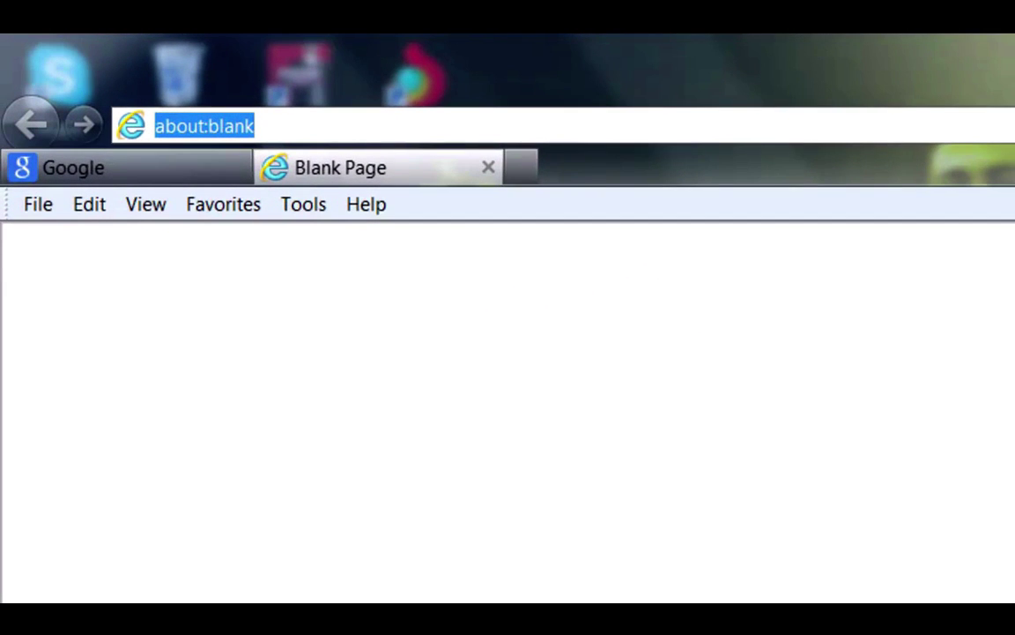
{"action": "type", "text": "www"}
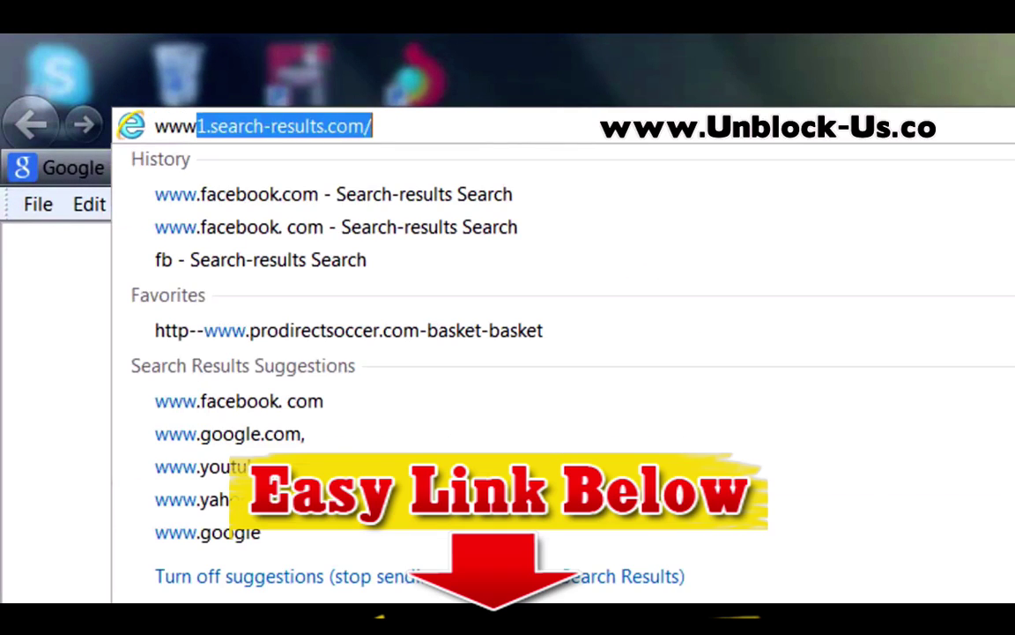
{"action": "type", "text": ".unblo"}
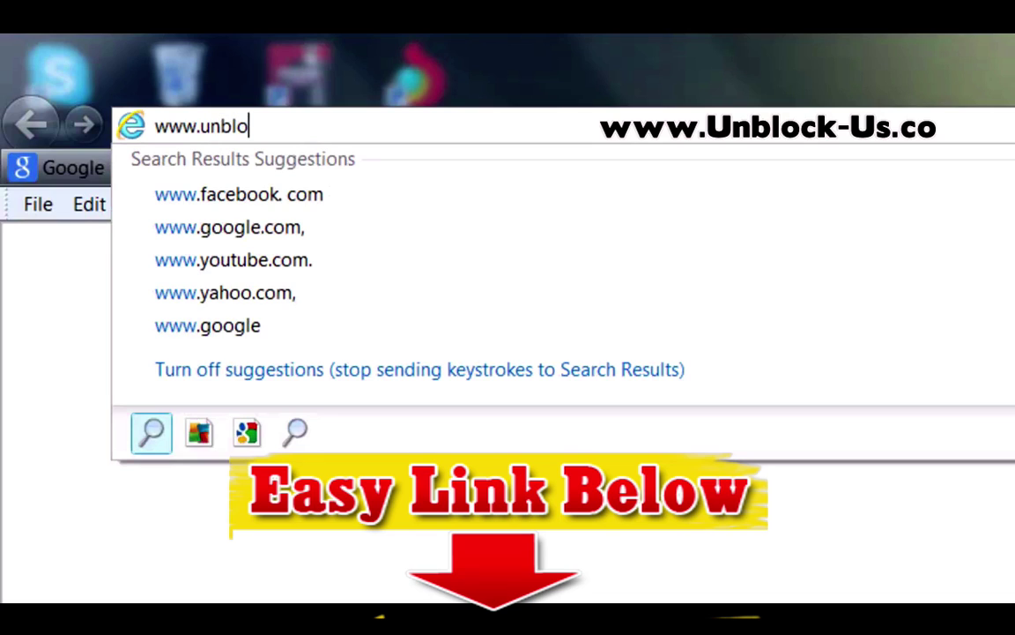
{"action": "type", "text": "ck-u"}
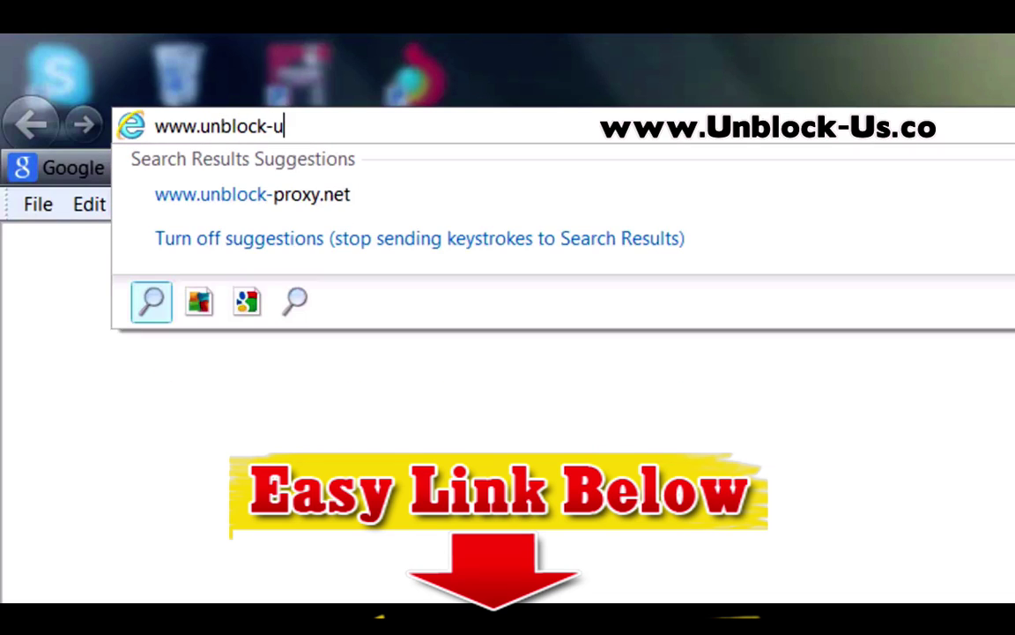
{"action": "type", "text": "s.co"}
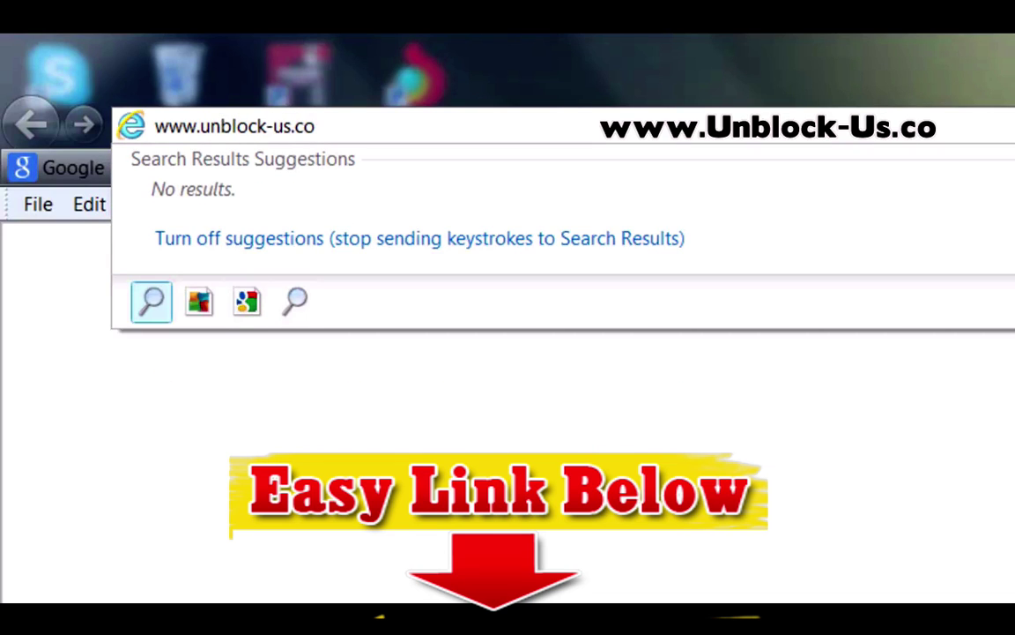
{"action": "key", "text": "Return"}
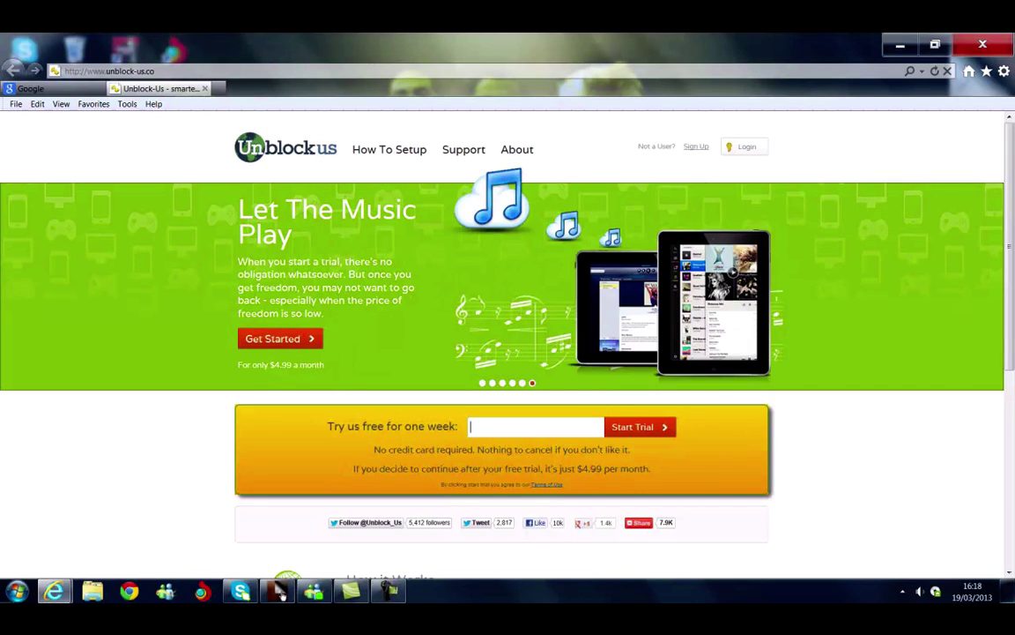
Go to the Unblock-Us account login and update the Netflix Region Picker to USA
{"action": "left_click", "coordinate": [745, 146]}
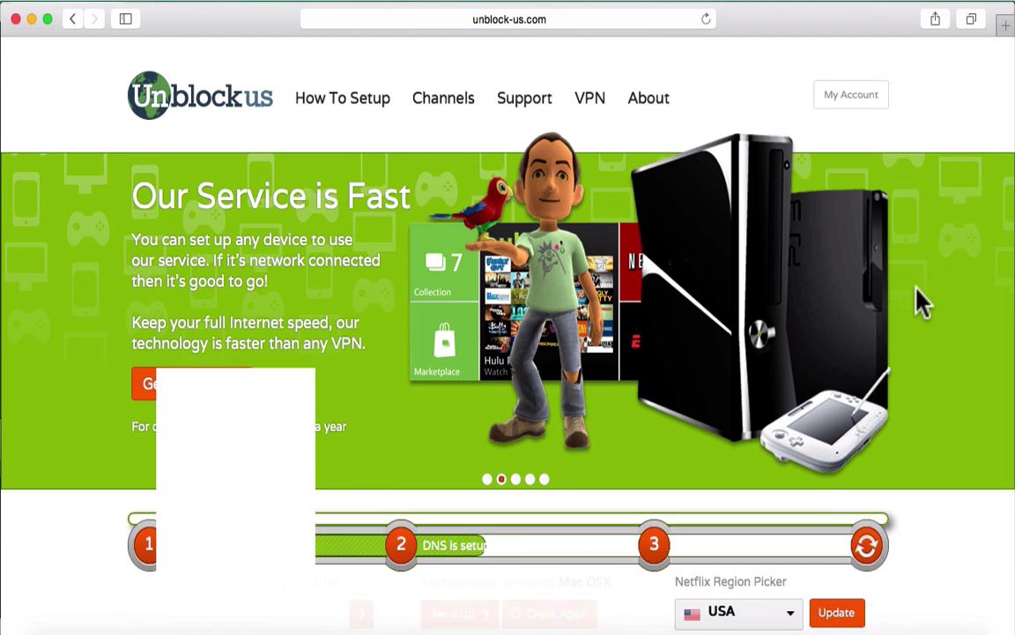
{"action": "scroll", "coordinate": [916, 298], "scroll_direction": "down", "scroll_amount": 5}
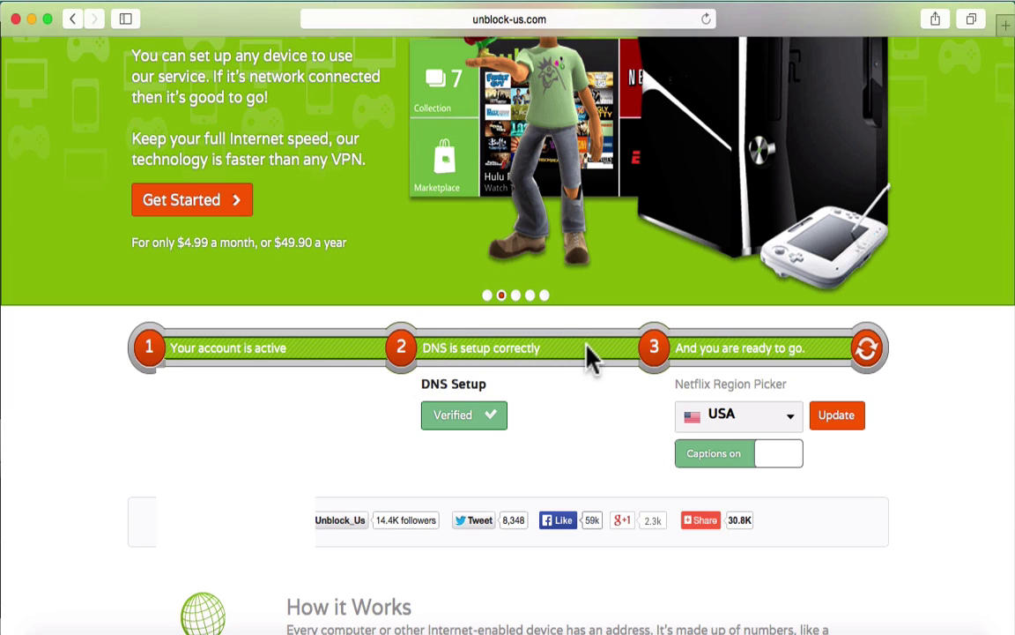
{"action": "left_click", "coordinate": [787, 429]}
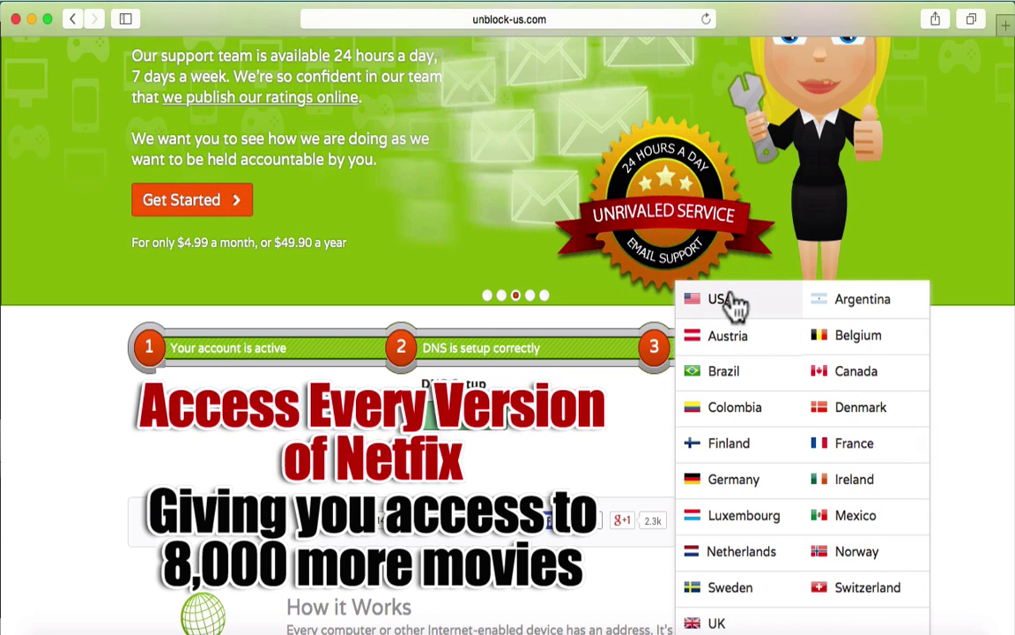
{"action": "left_click", "coordinate": [723, 304]}
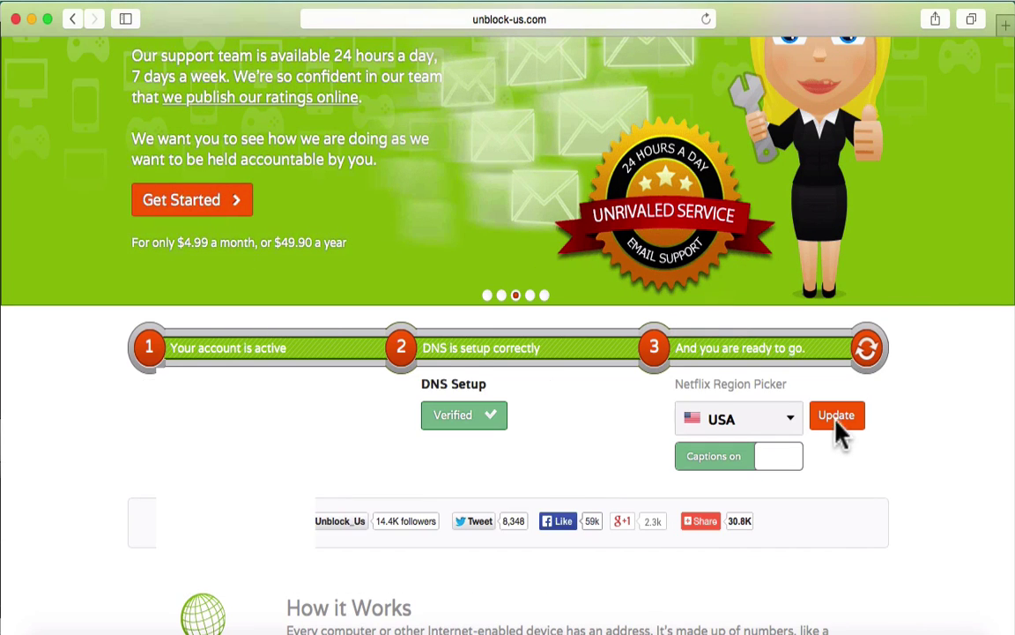
{"action": "left_click", "coordinate": [836, 423]}
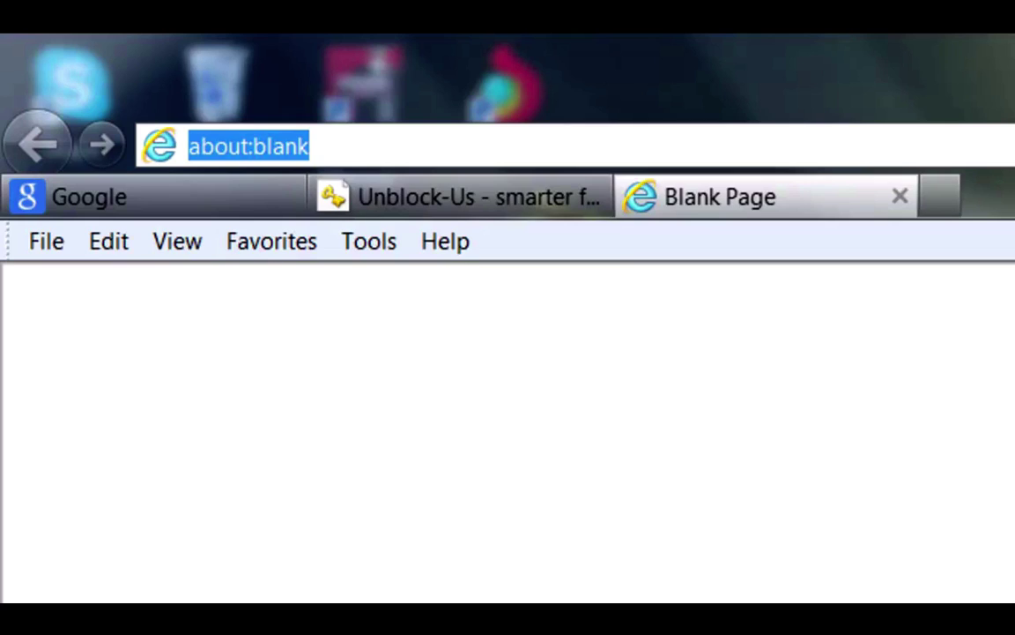
{"action": "type", "text": "www.netflix.co"}
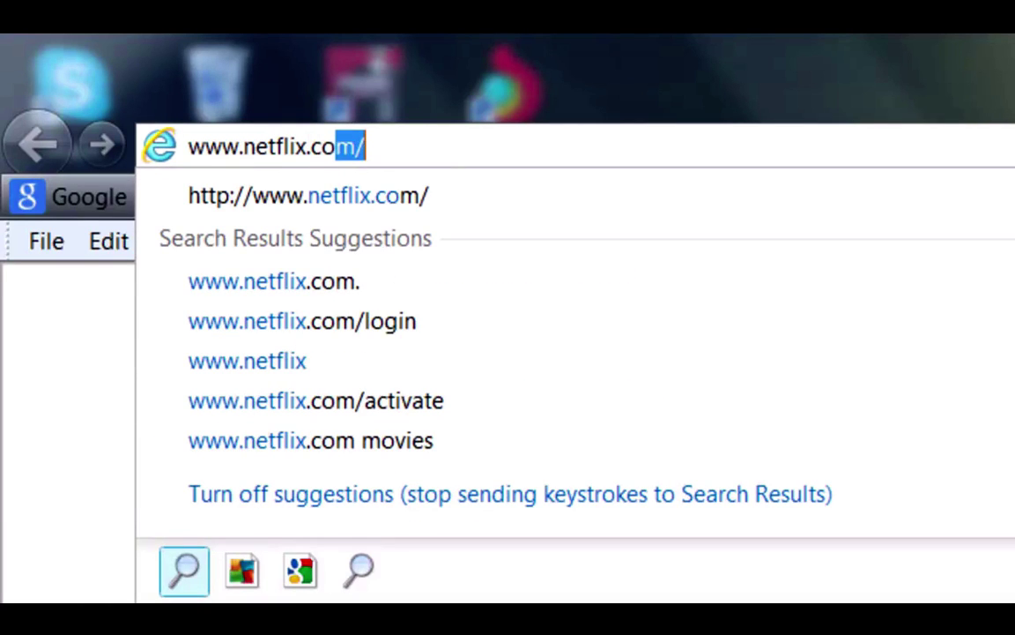
{"action": "type", "text": "m"}
{"action": "key", "text": "Return"}
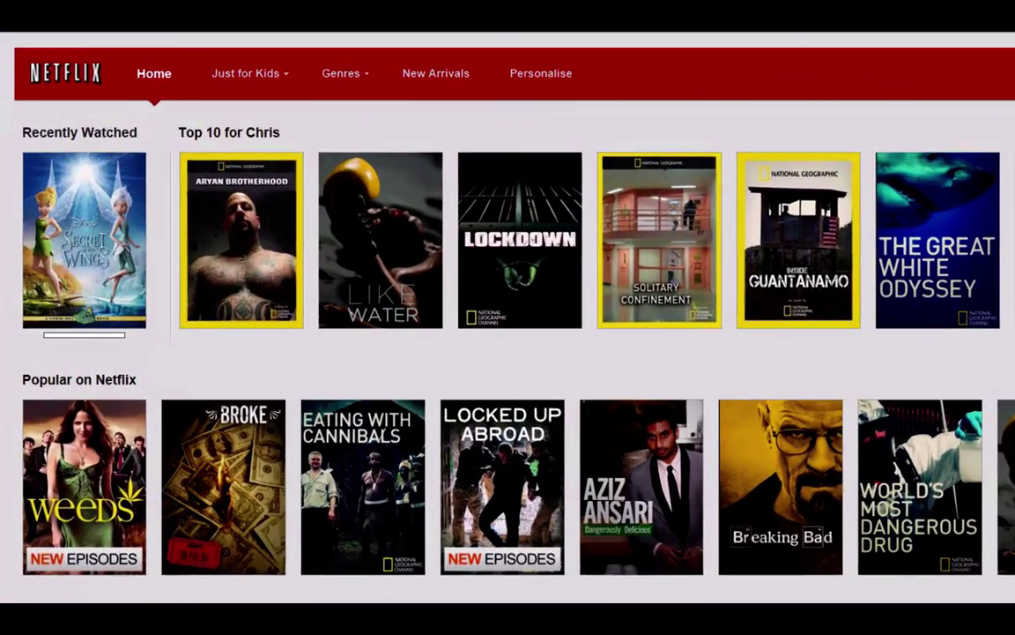
Browse the Netflix home page and search the catalogue for "thewalking dead"
{"action": "scroll", "coordinate": [365, 370], "scroll_direction": "down", "scroll_amount": 1}
{"action": "scroll", "coordinate": [813, 300], "scroll_direction": "down", "scroll_amount": 1}
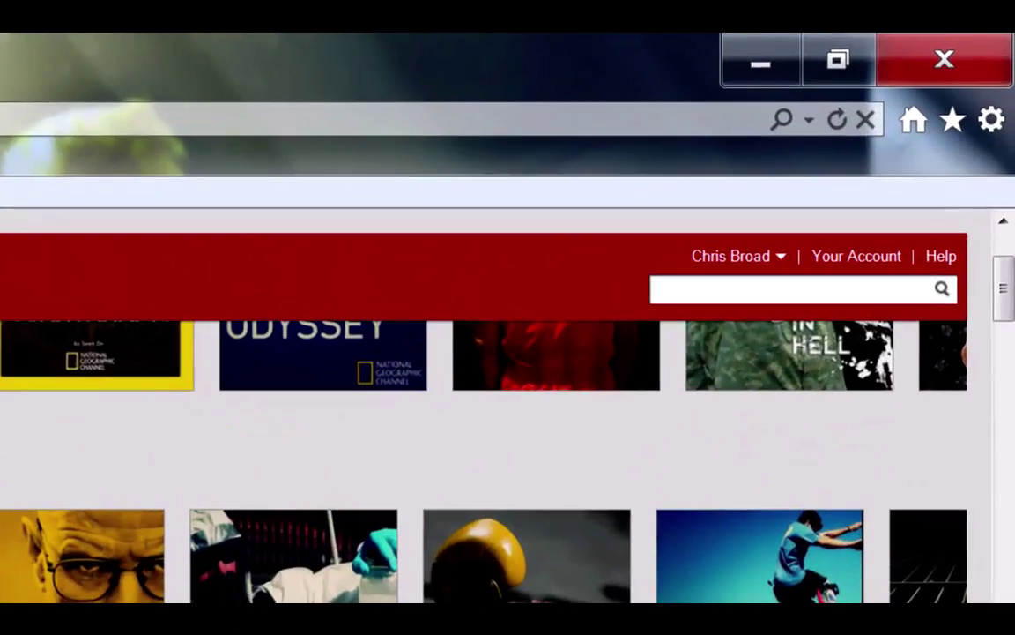
{"action": "left_click", "coordinate": [654, 289]}
{"action": "type", "text": "thewalking dead"}
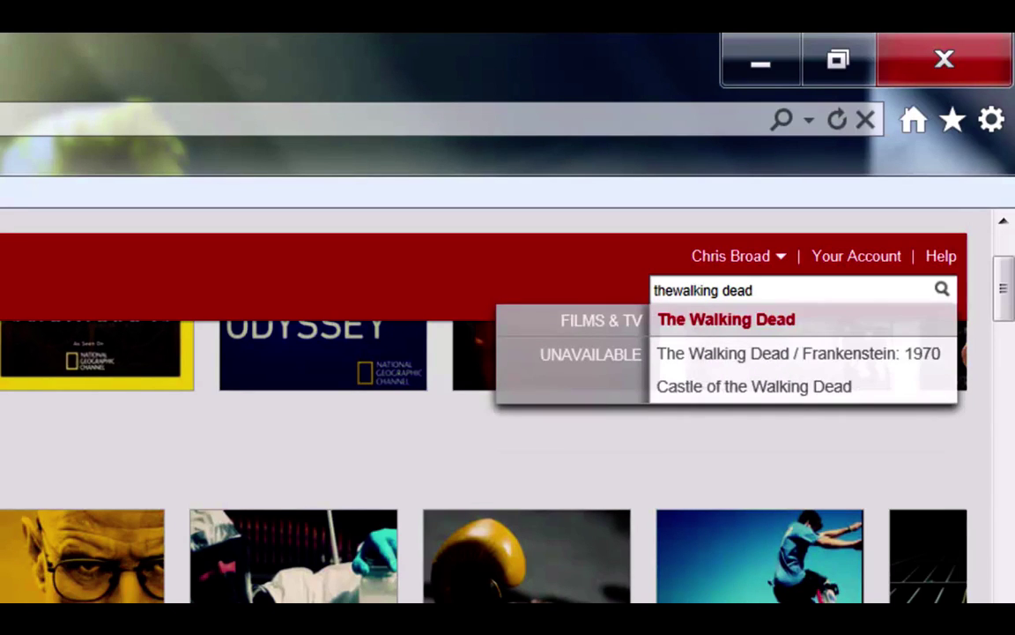
{"action": "key", "text": "Return"}
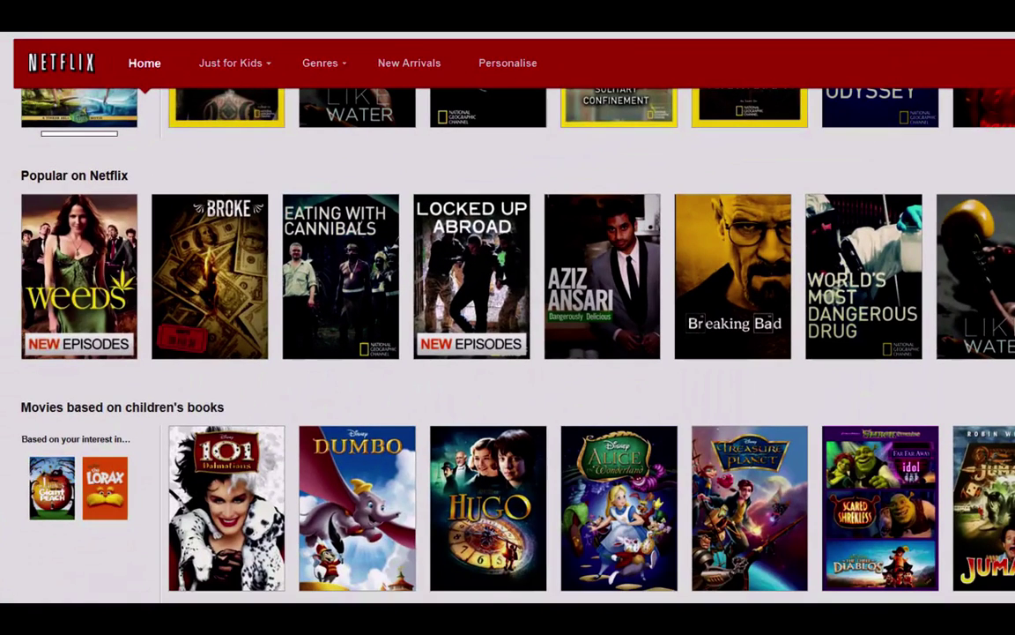